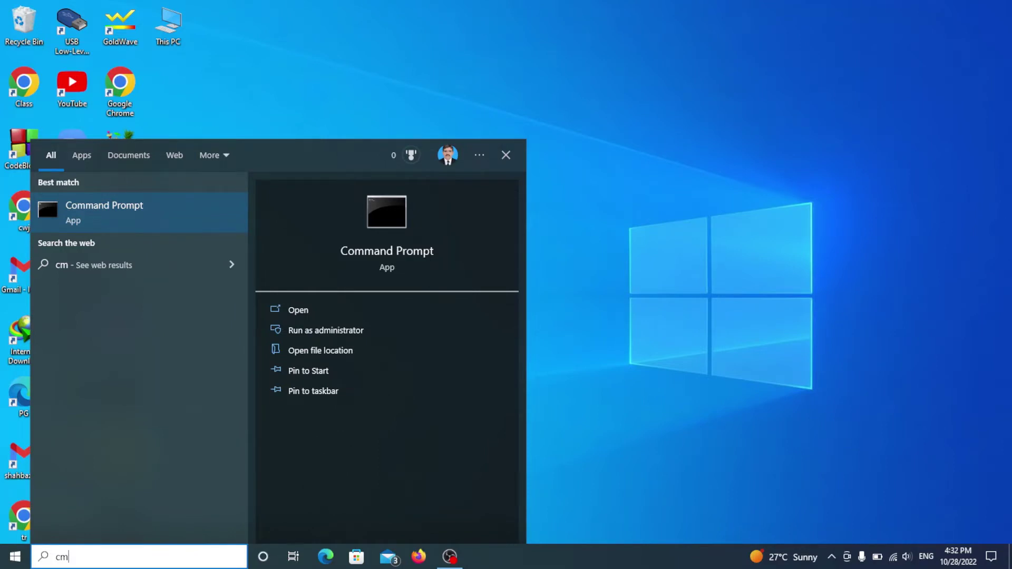
Step: Disable the built-in keyboard driver by running "sc config i8042prt start= disabled" in an administrator Command Prompt, and exit the prompt
key("Return")
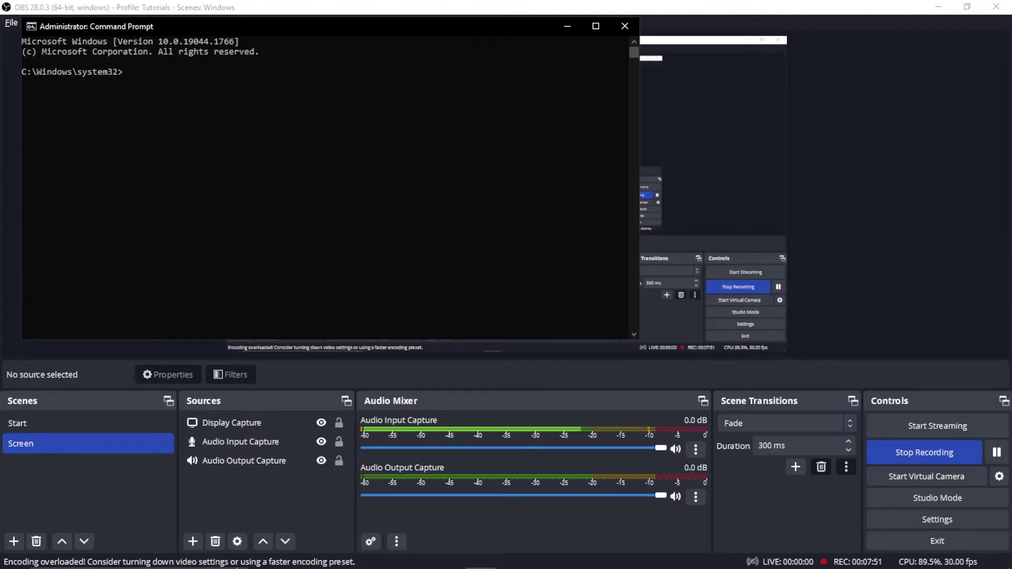
key("super+Up")
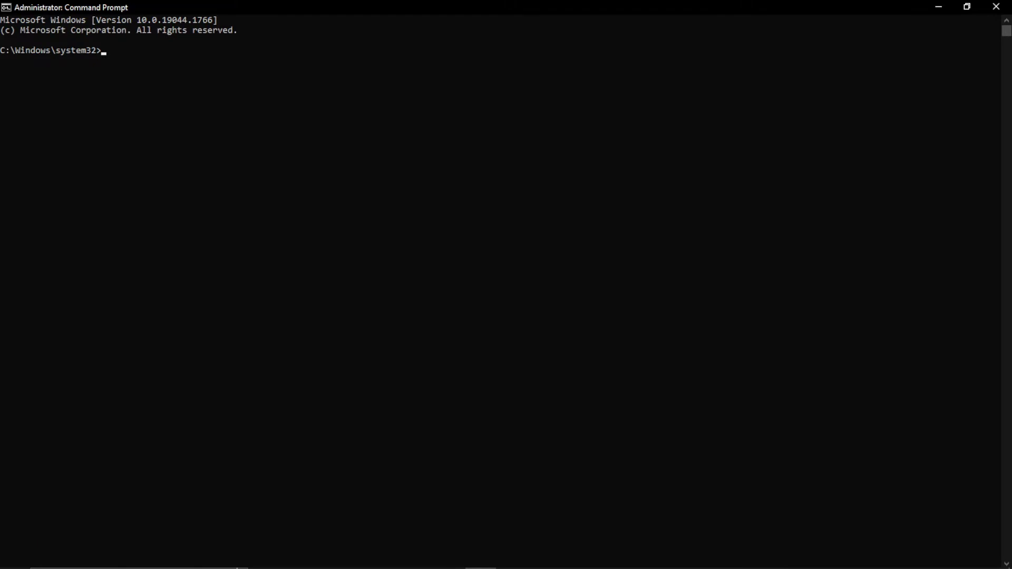
type("sc config i8042prt star")
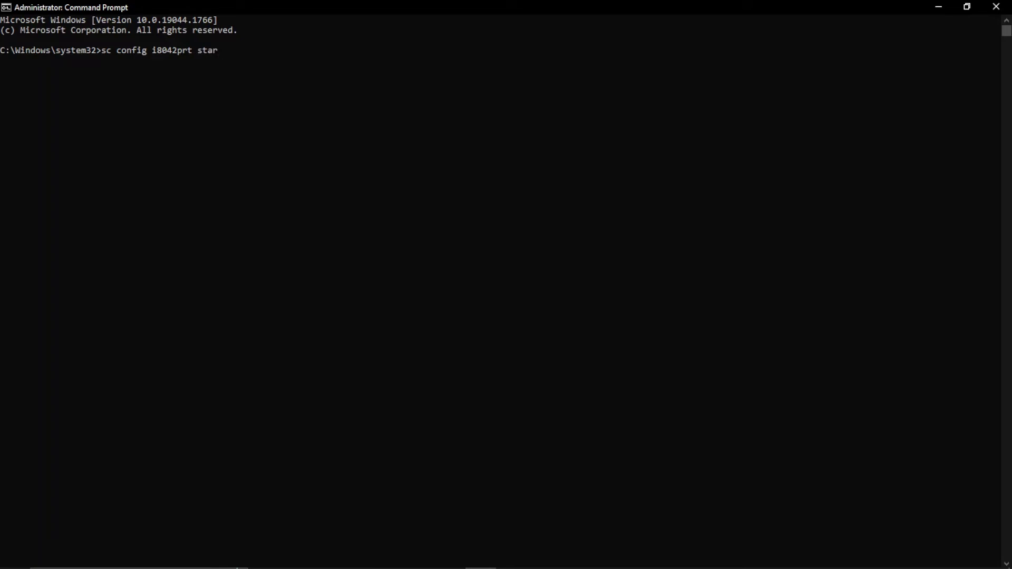
type("t")
type("= disabled")
key("Return")
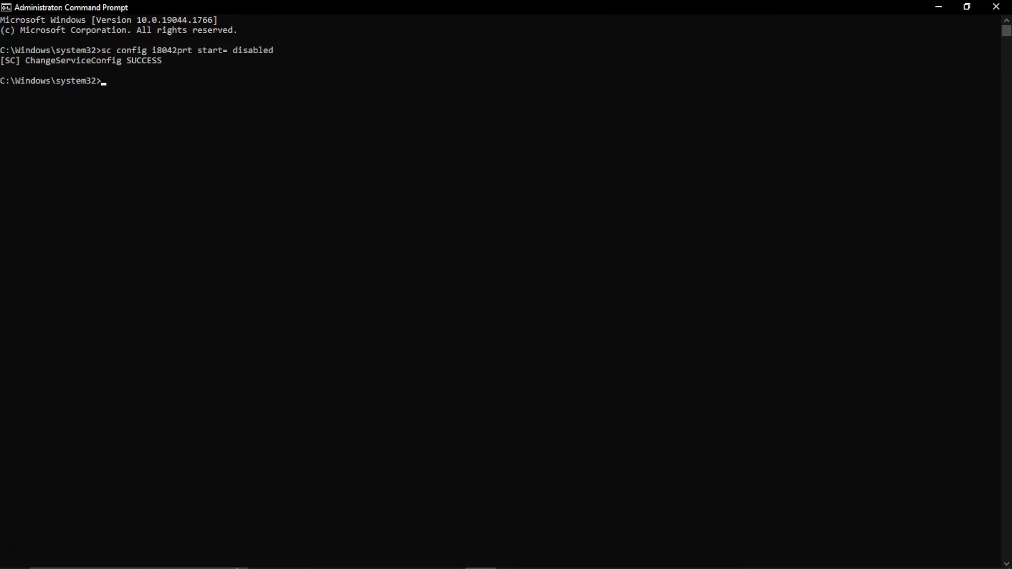
type("xit")
key("Return")
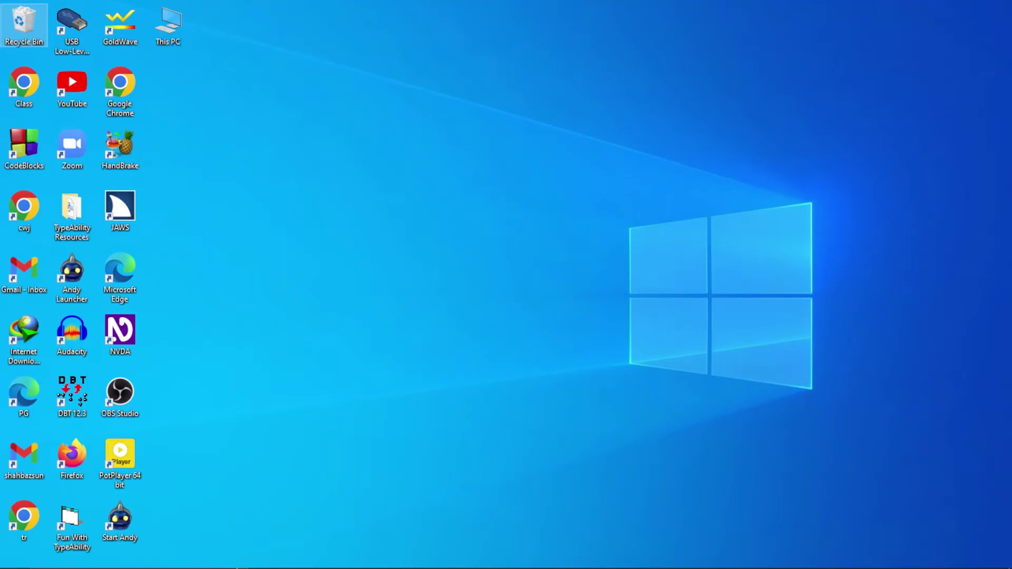
Step: Check the device status of the Standard 101/102-Key PS/2 keyboard in Device Manager, and close Device Manager
key("super+x")
key("Escape")
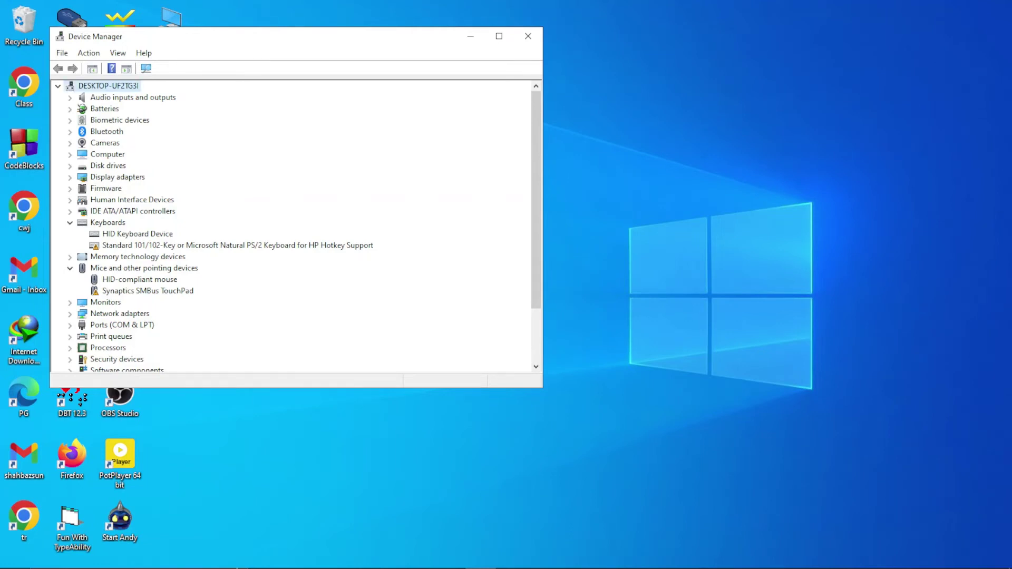
left_click(107, 222)
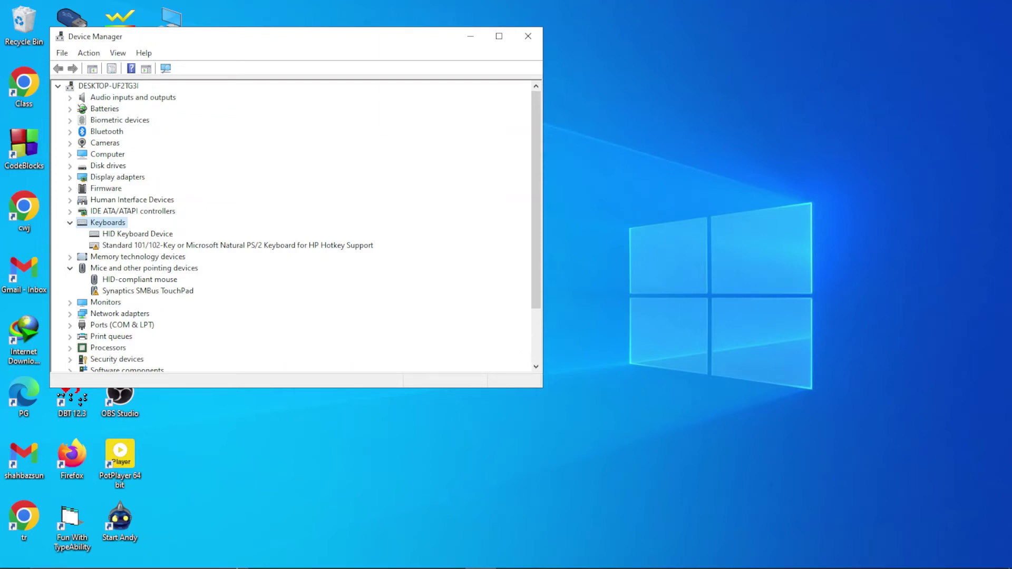
left_click(137, 234)
left_click(237, 245)
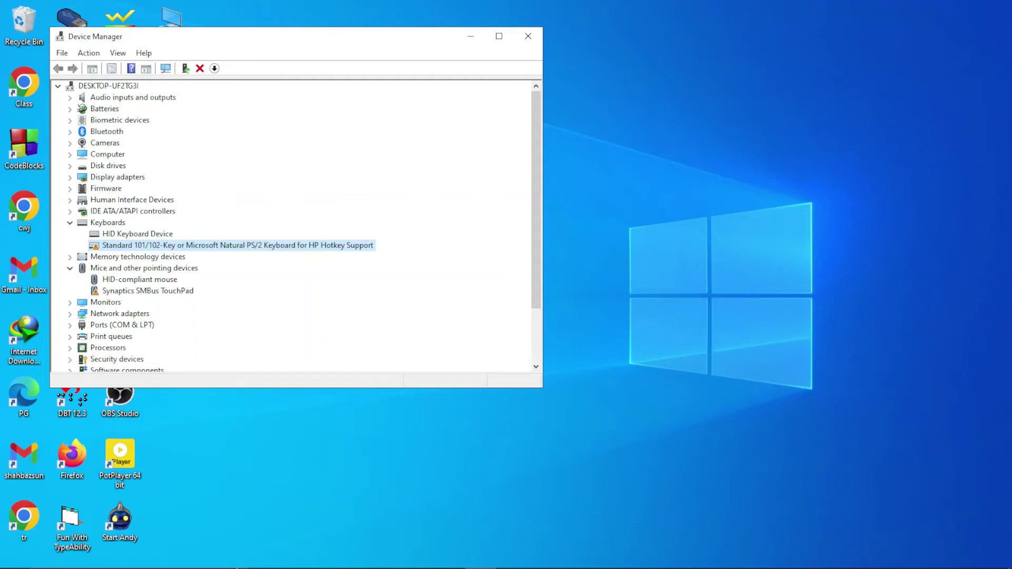
key("Return")
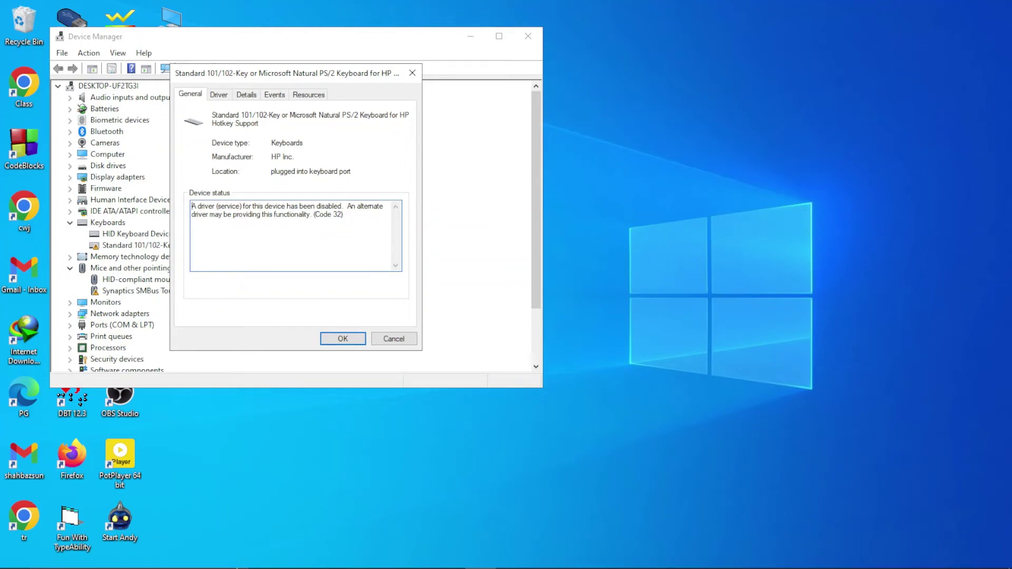
key("Escape")
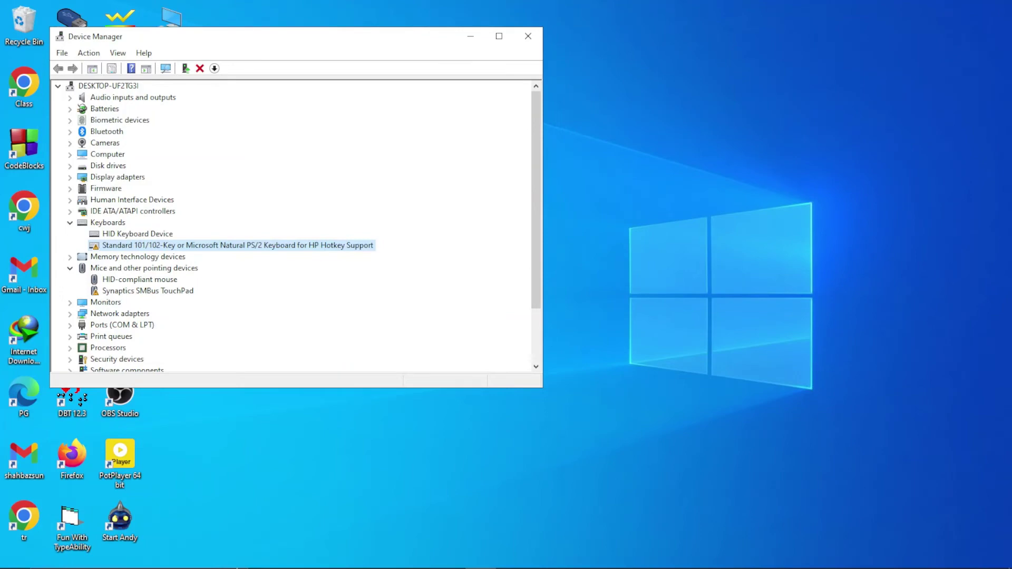
key("alt+F4")
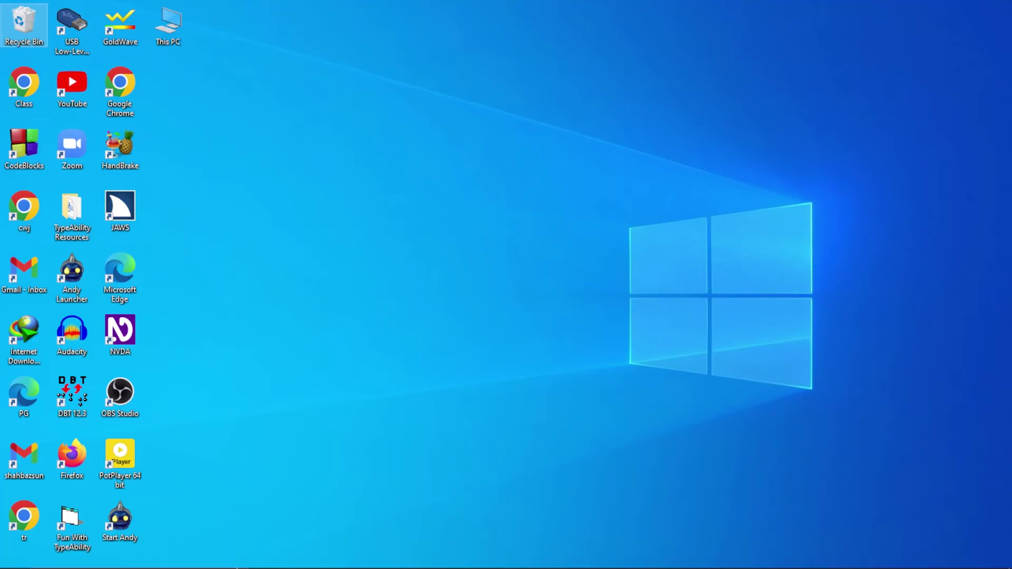
Step: Set the built-in keyboard driver to start automatically with "sc config i8042prt start= auto" in an administrator Command Prompt, and close the prompt
key("super+t")
key("super")
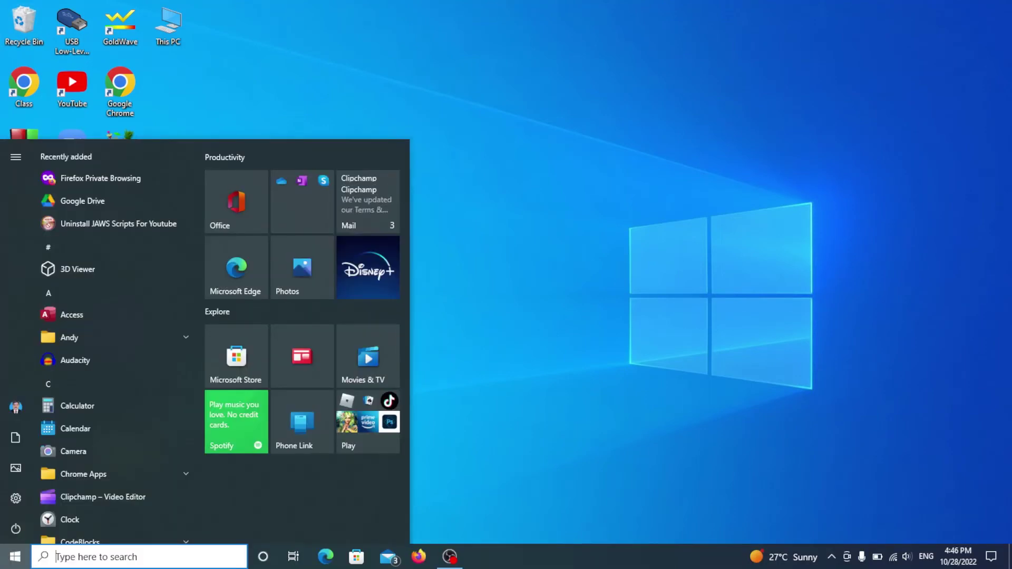
type("c")
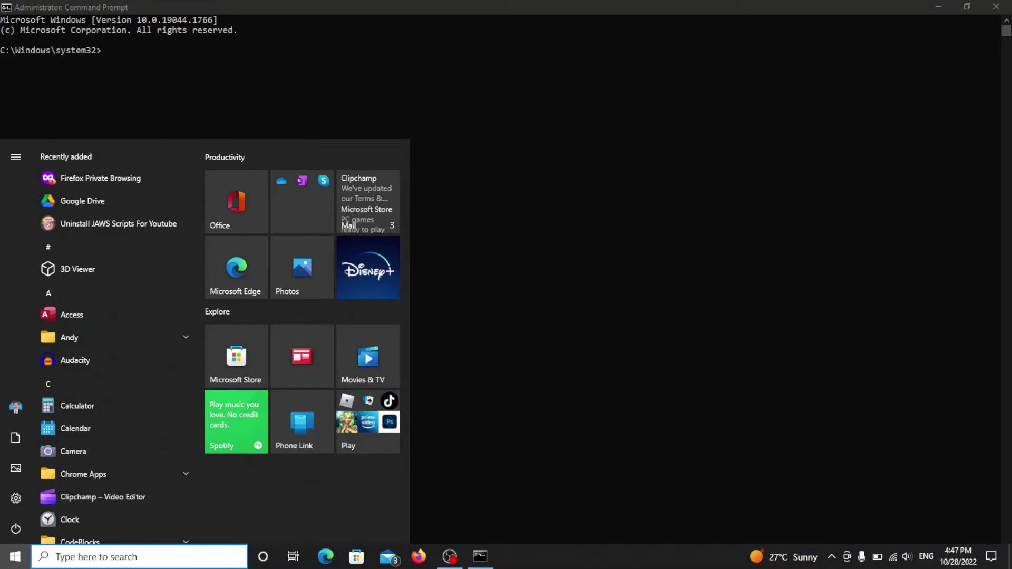
key("alt+Tab")
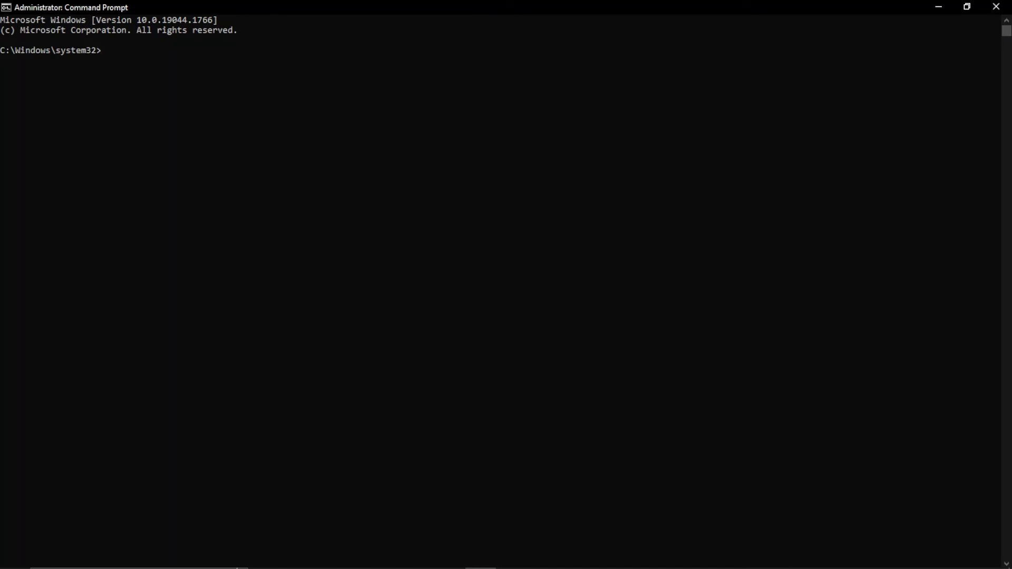
type("sc config i8")
type("042prt start")
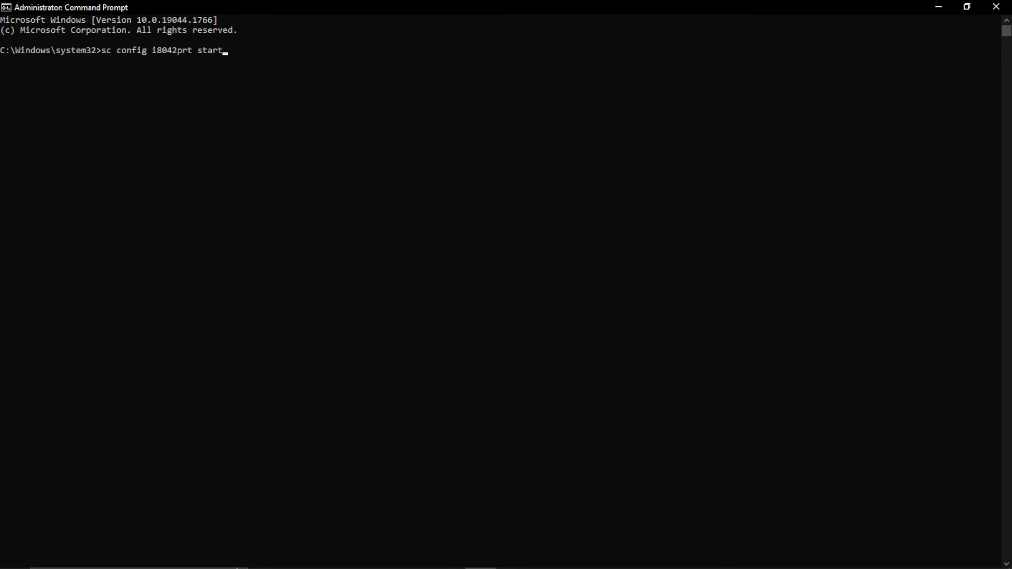
type("= auto")
key("Return")
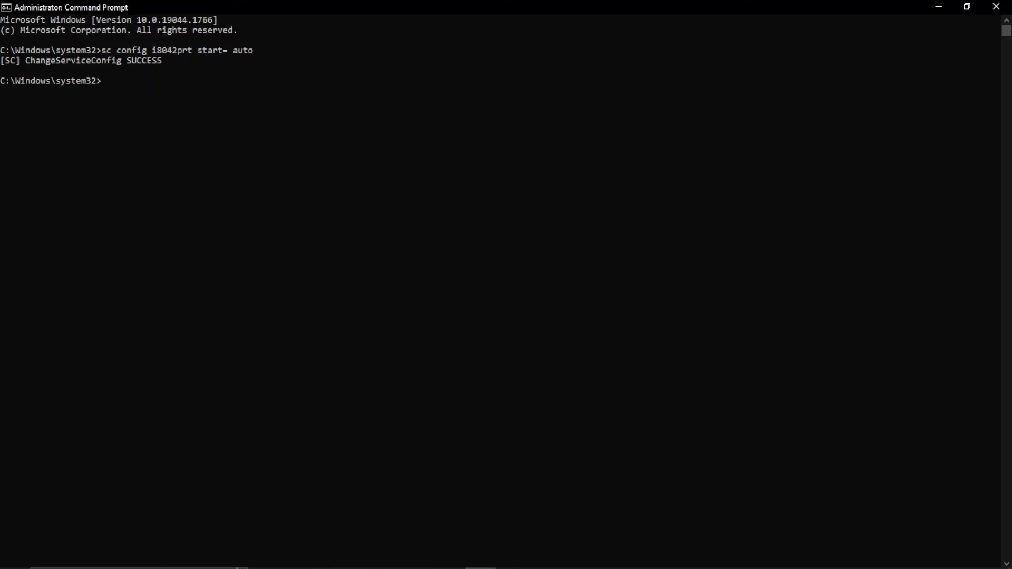
key("alt+F4")
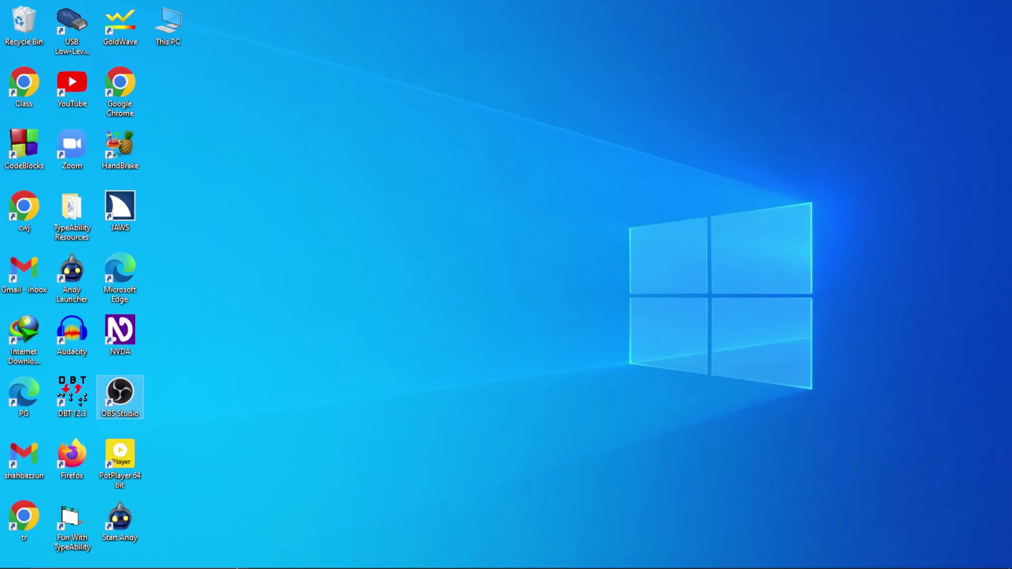
Step: Reopen Device Manager, expand the Keyboards category and view the Standard 101/102-Key PS/2 keyboard's general properties to check its device status
key("super+x")
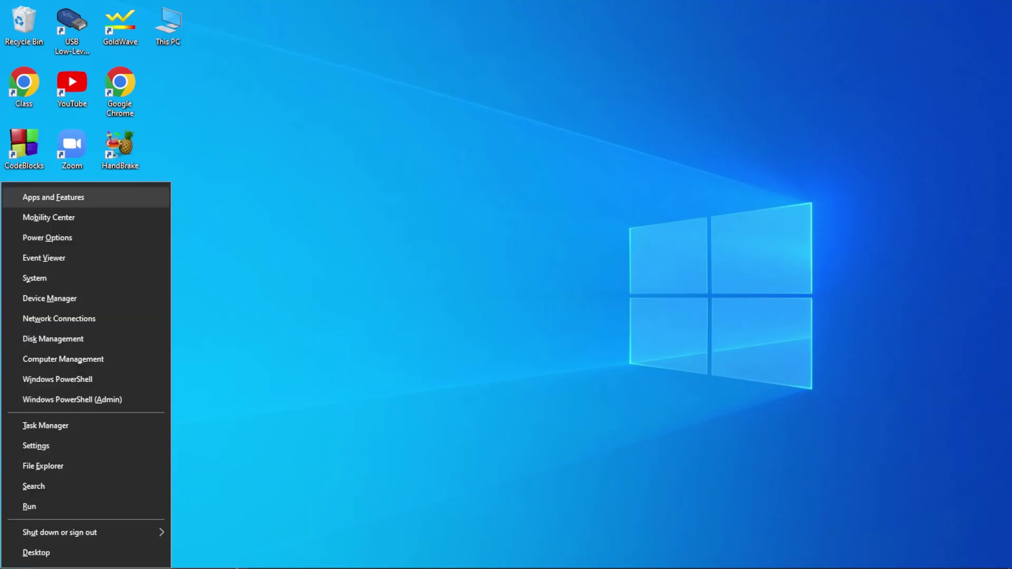
key("Escape")
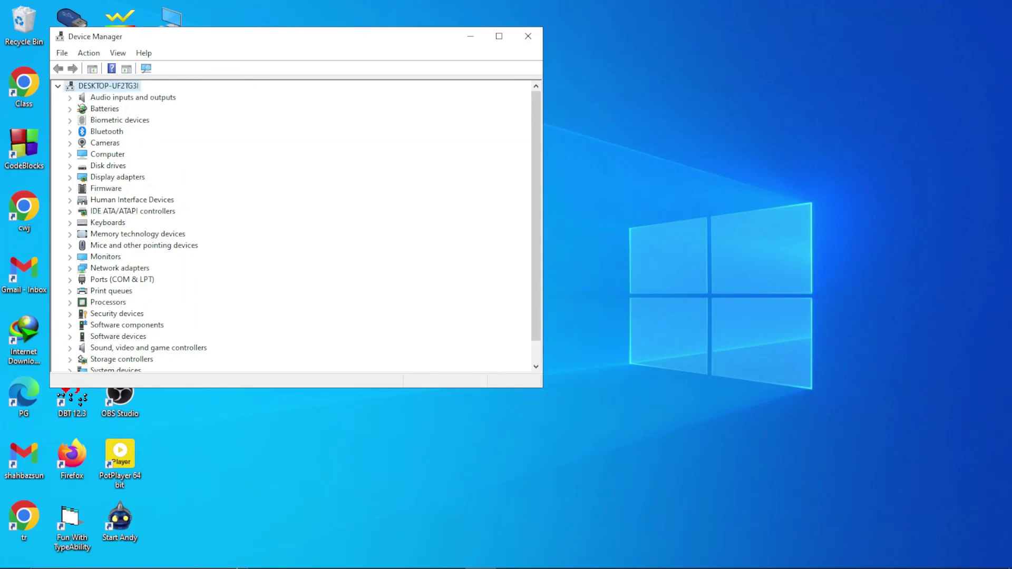
left_click(108, 222)
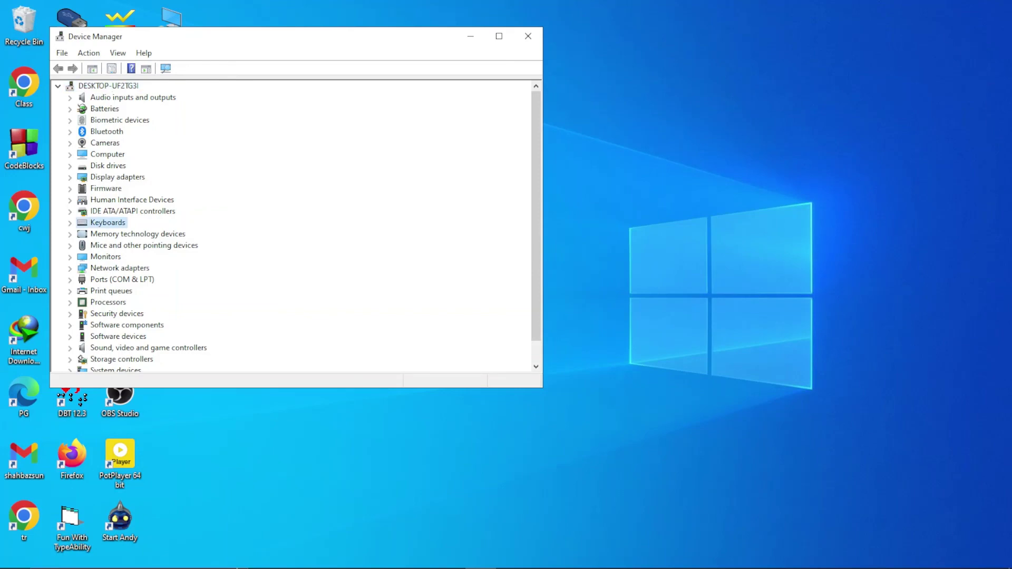
key("Right")
key("Down")
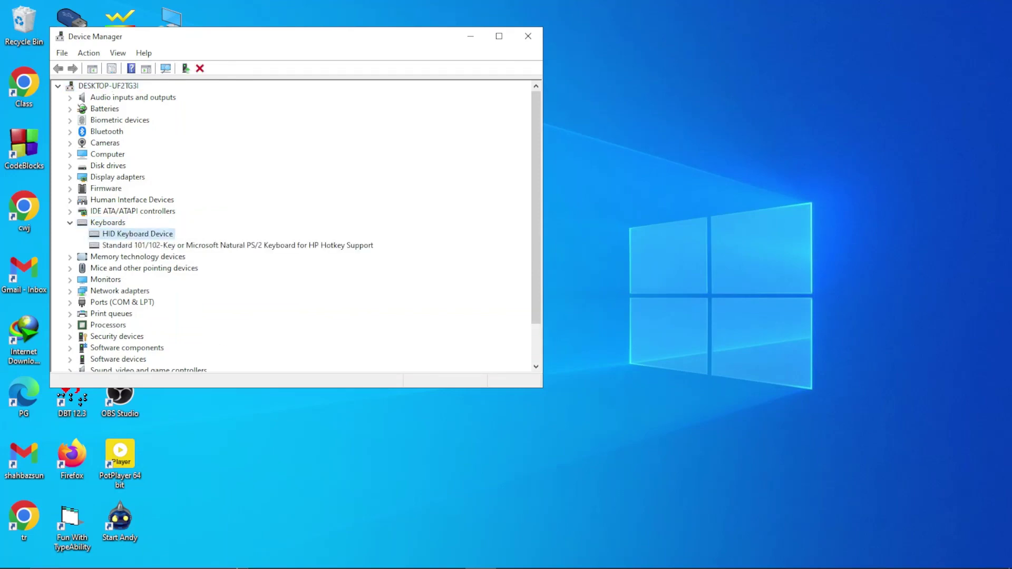
left_click(237, 245)
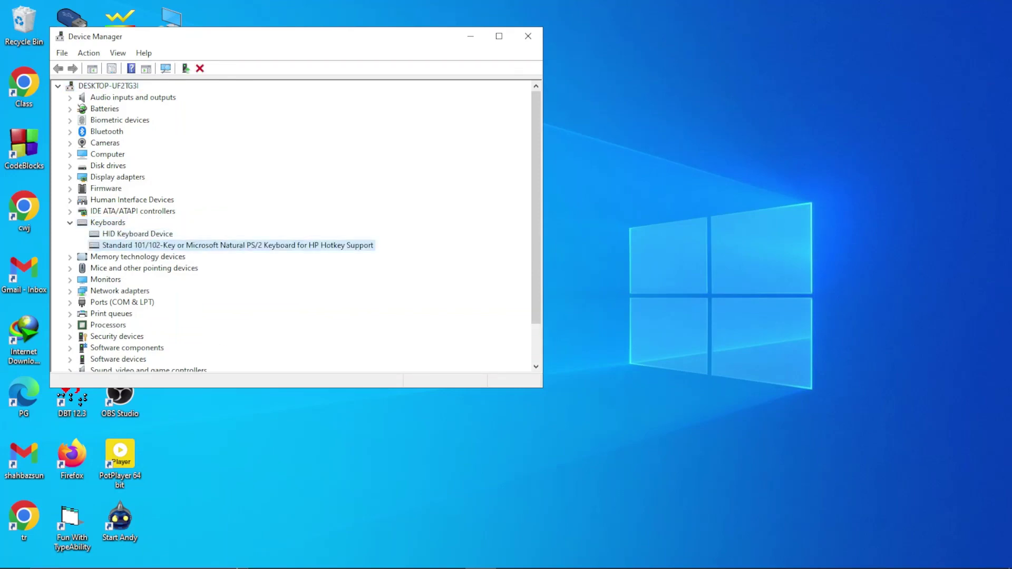
key("Return")
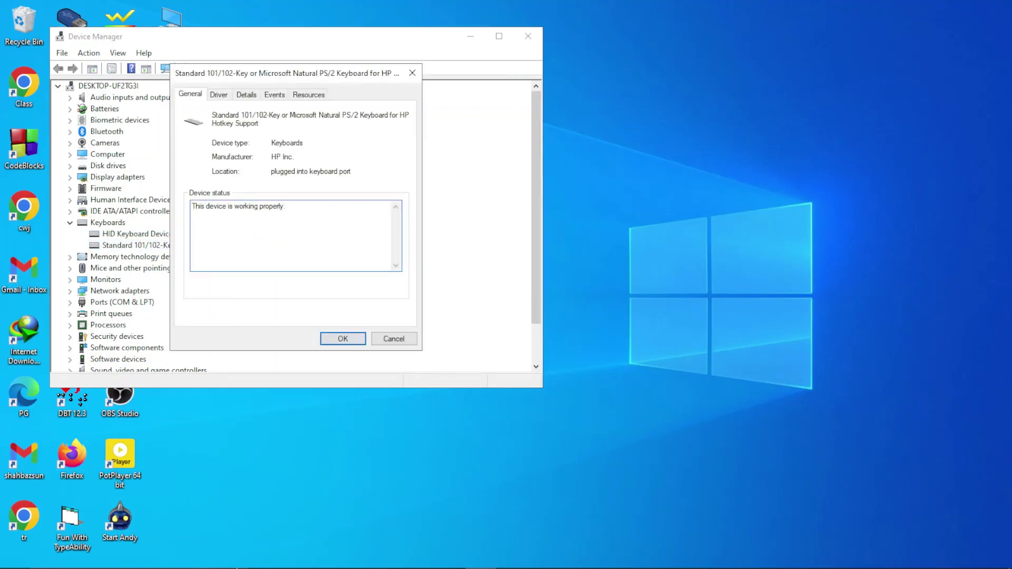